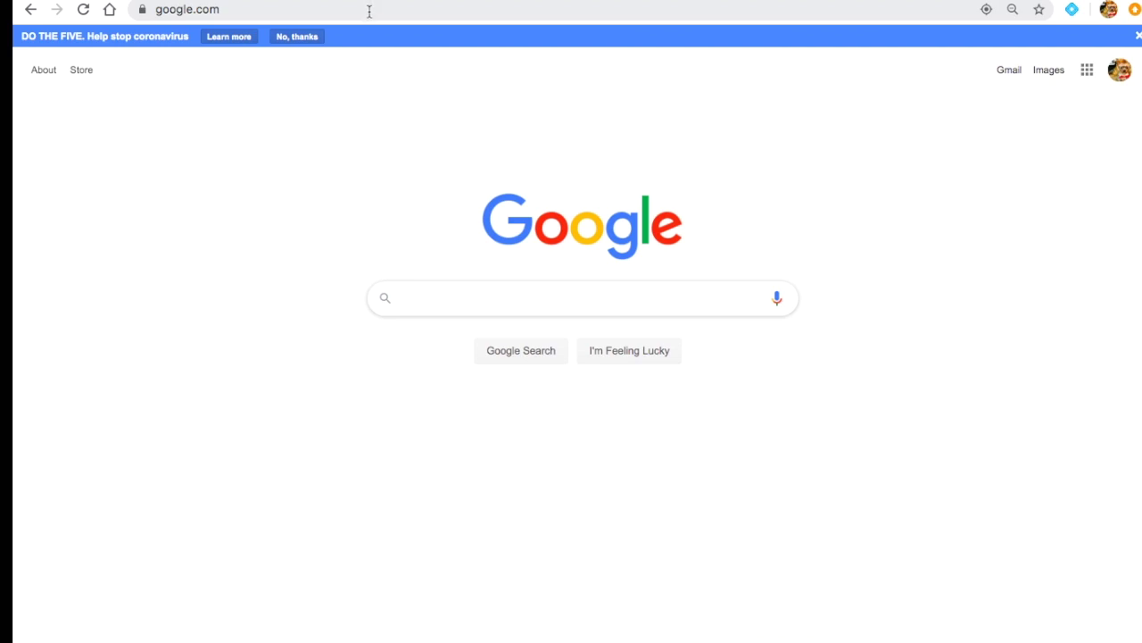
# - Select the google.com address in Chrome's address bar so it can be replaced
pyautogui.click(370, 8)
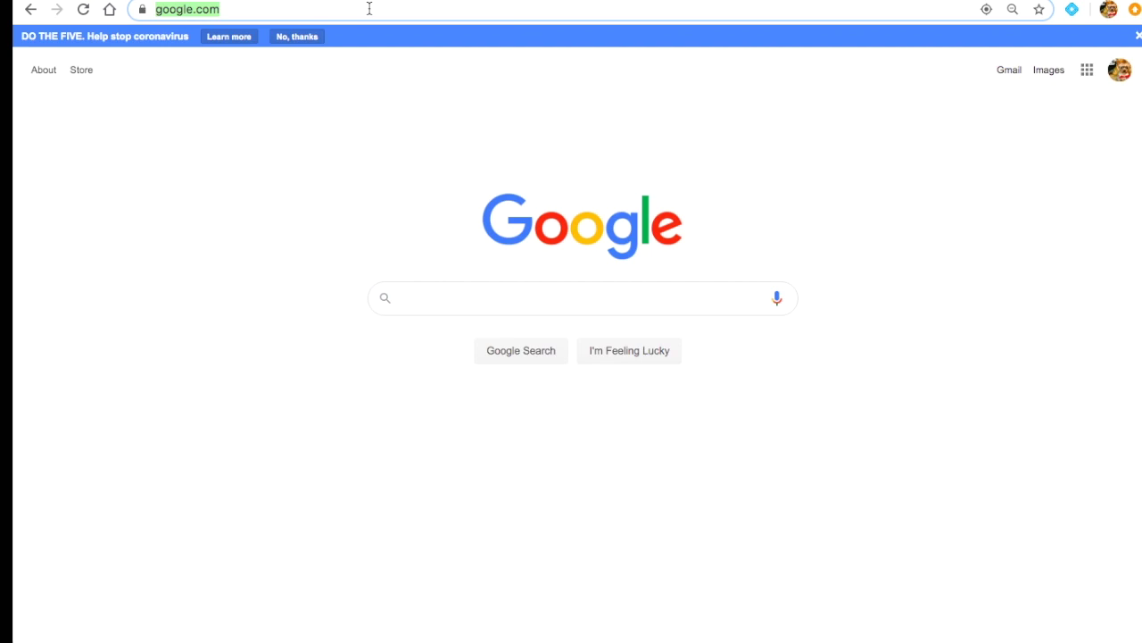
# - Go to Google Docs and rename a new blank document to 'Algebra 2, March 23, Notes'
pyautogui.write('docs.')
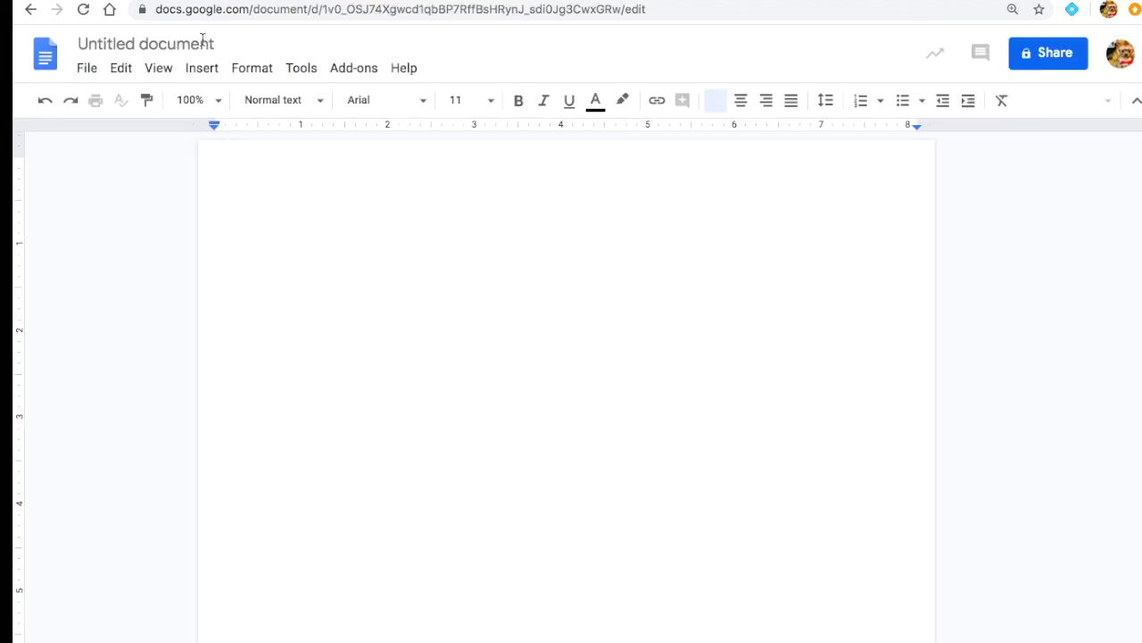
pyautogui.click(204, 42)
pyautogui.write('Algebra 2')
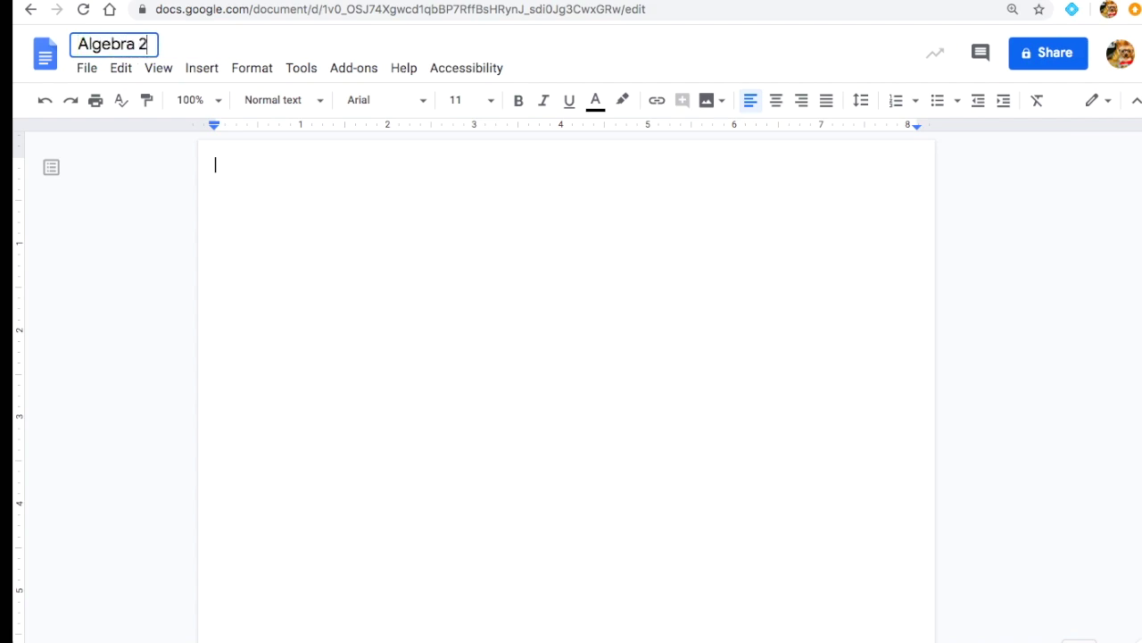
pyautogui.write(', March 23, Notes')
pyautogui.click(260, 194)
pyautogui.rightClick(279, 209)
pyautogui.click(234, 282)
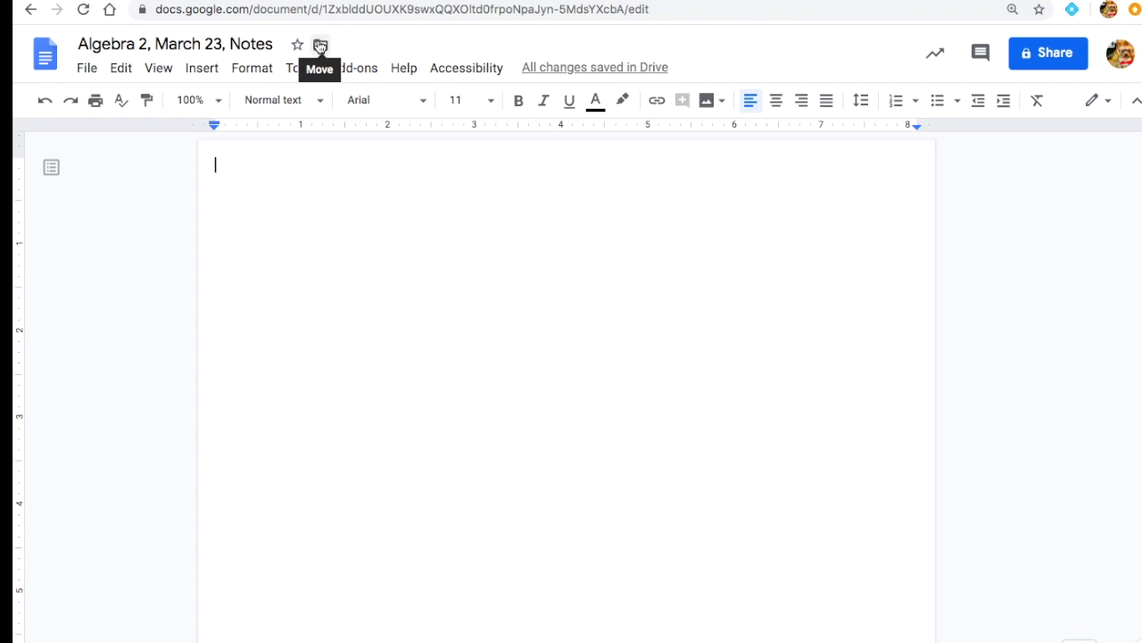
# - Go to Google Classroom and open the Algebra II Honors, Period 1 Classwork tab
pyautogui.click(430, 9)
pyautogui.write('class')
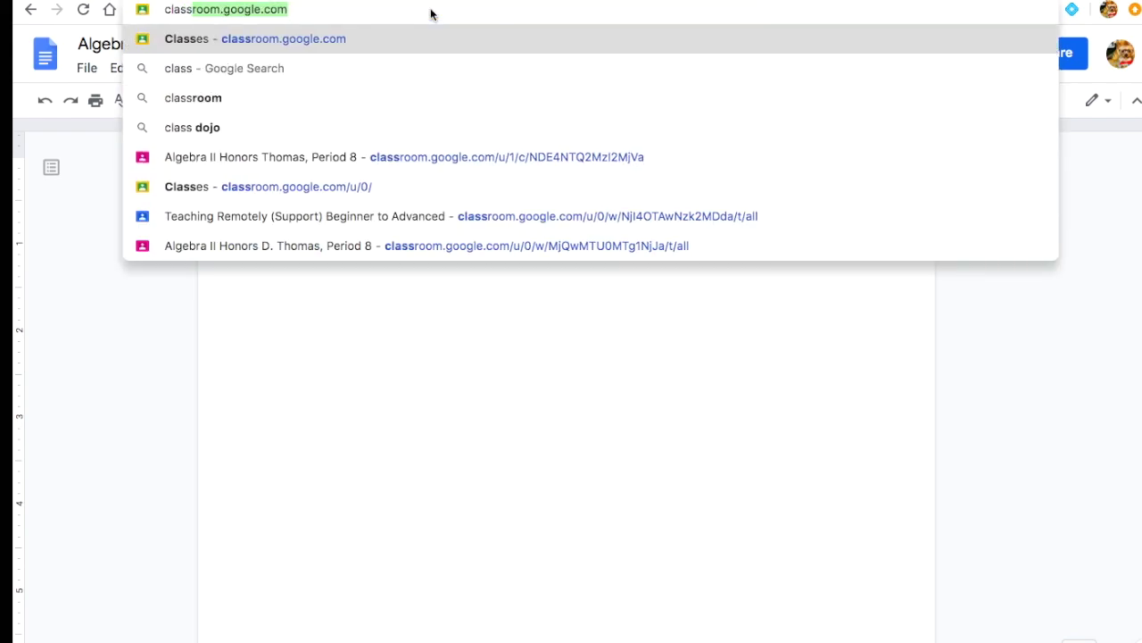
pyautogui.press('Return')
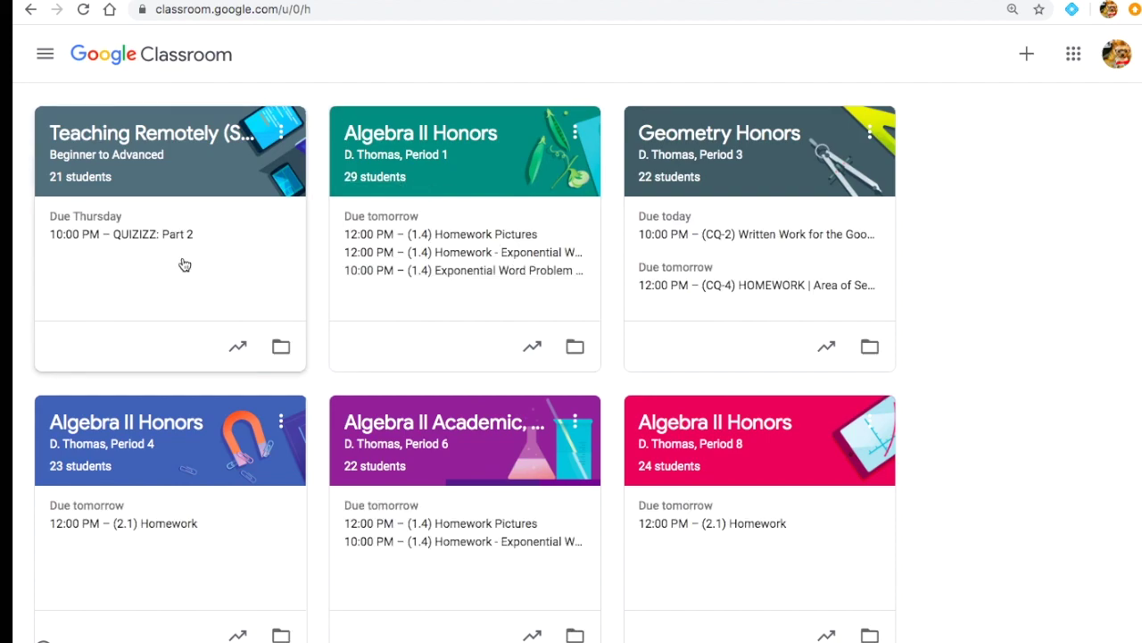
pyautogui.click(459, 132)
pyautogui.click(527, 52)
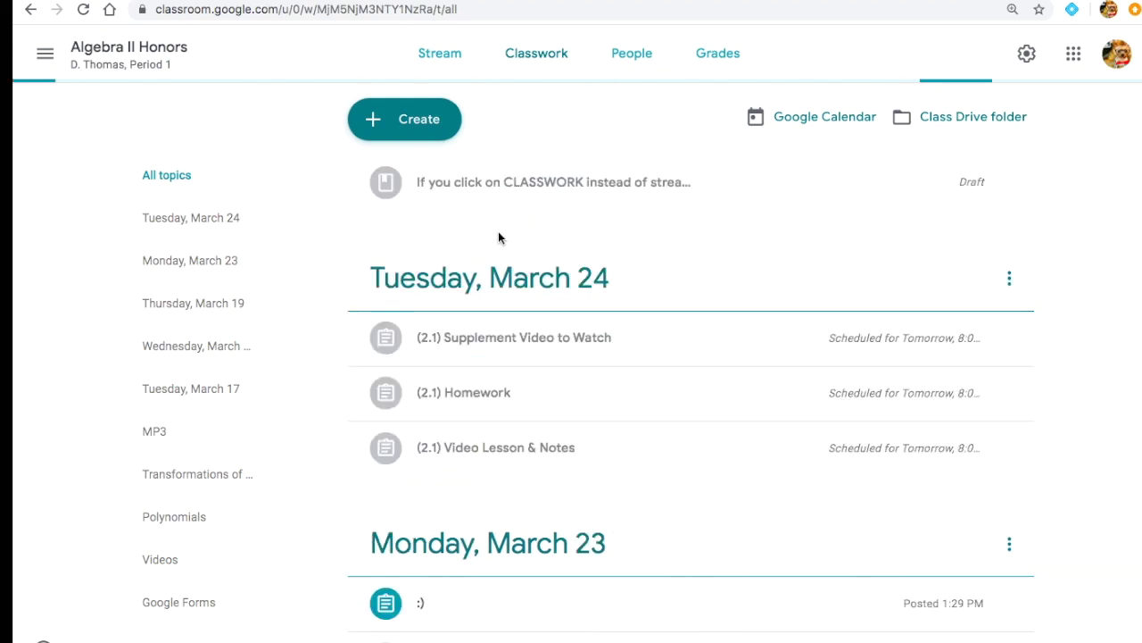
# - Scroll through the Classwork topics, then bring up the list of all classes
pyautogui.scroll(-3, 498, 231)
pyautogui.scroll(1, 500, 237)
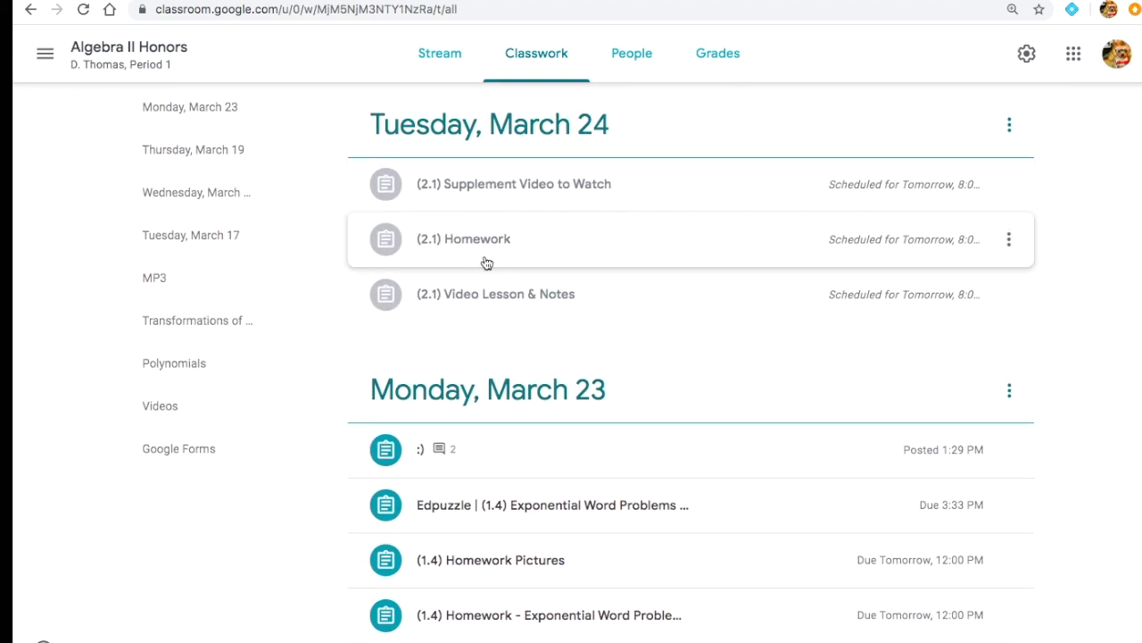
pyautogui.scroll(-2, 965, 276)
pyautogui.scroll(-2, 964, 274)
pyautogui.scroll(-1, 964, 273)
pyautogui.scroll(1, 428, 98)
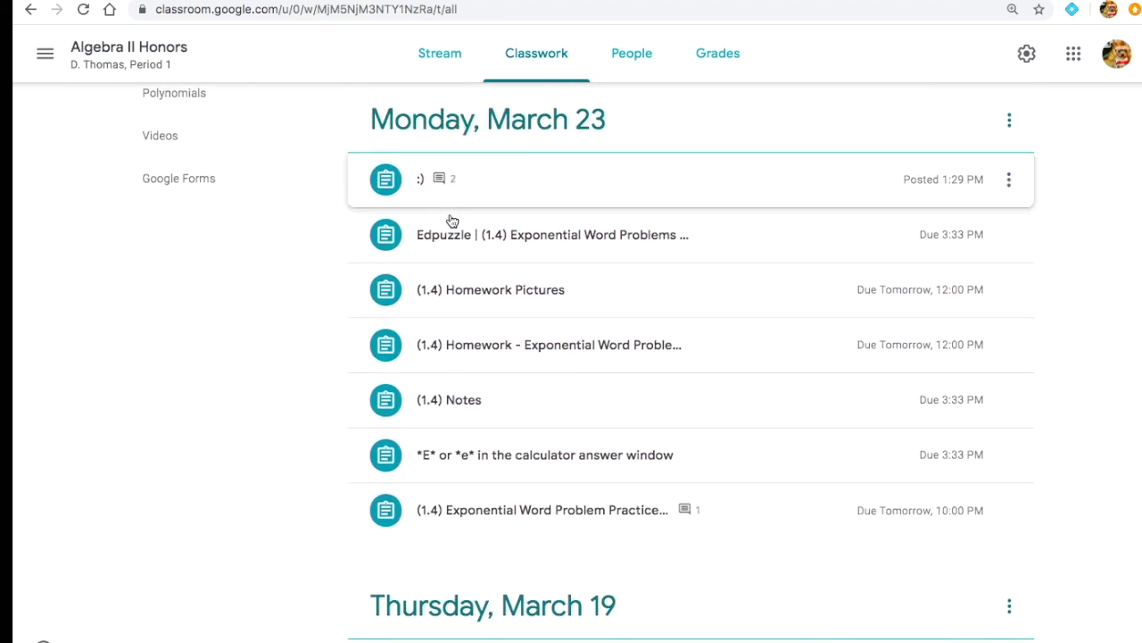
pyautogui.scroll(-1, 458, 436)
pyautogui.scroll(-3, 459, 429)
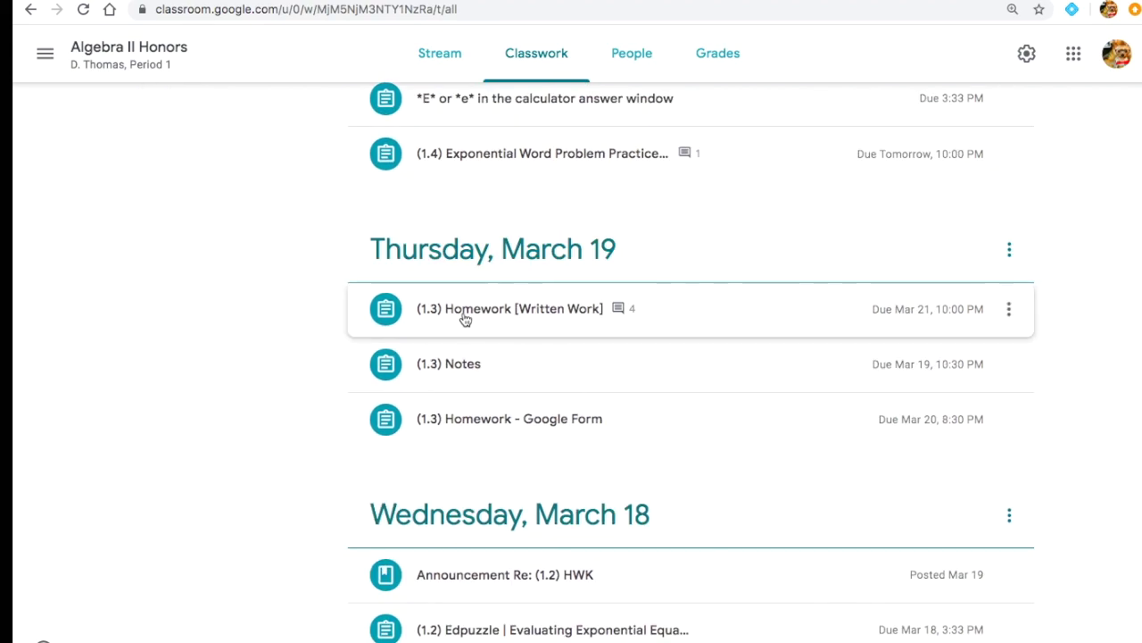
pyautogui.scroll(-3, 472, 434)
pyautogui.scroll(-1, 468, 441)
pyautogui.scroll(-1, 461, 452)
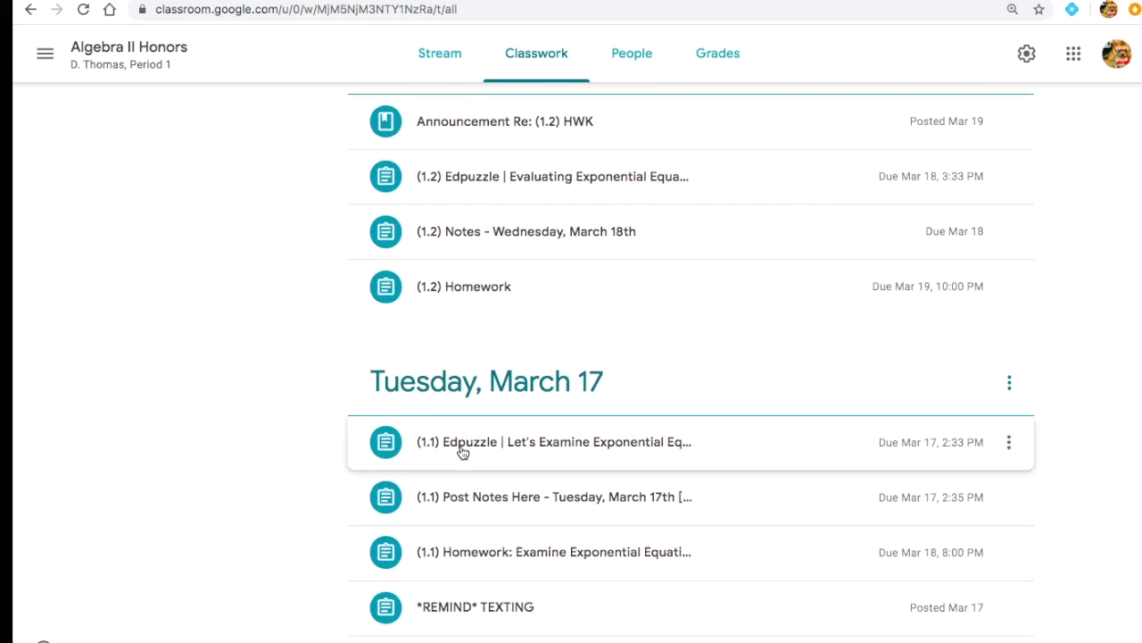
pyautogui.scroll(-1, 482, 450)
pyautogui.scroll(10, 481, 451)
pyautogui.scroll(10, 464, 452)
pyautogui.click(42, 58)
# - Switch to the Teaching Remotely (Support) class and browse its Classwork list
pyautogui.click(116, 254)
pyautogui.click(557, 71)
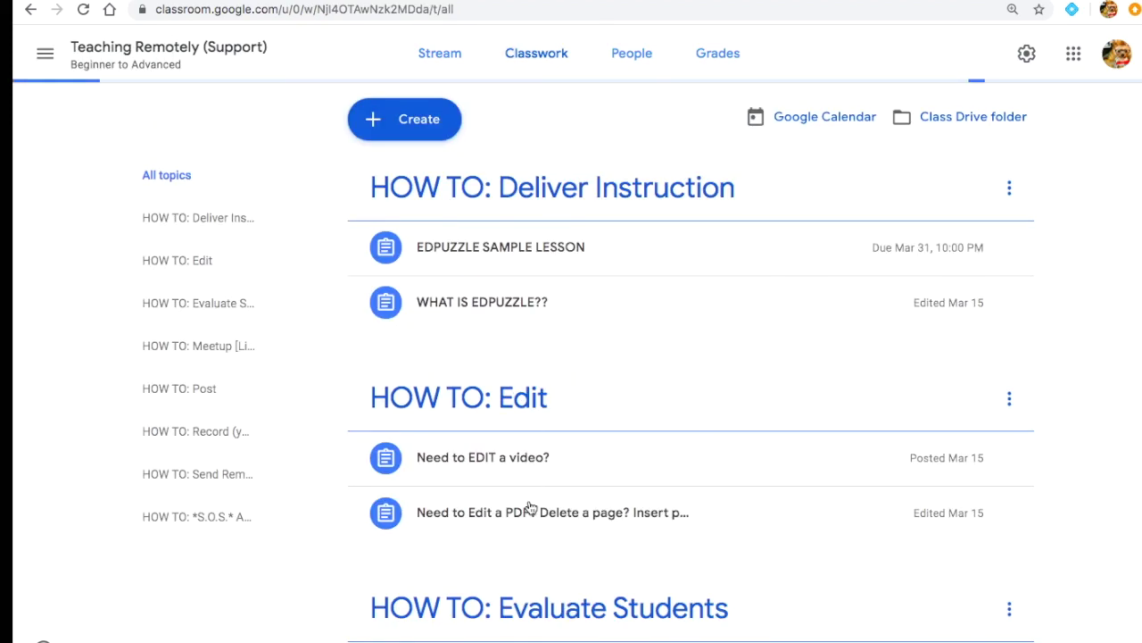
pyautogui.scroll(-3, 534, 492)
pyautogui.scroll(-4, 534, 487)
pyautogui.scroll(-1, 534, 484)
pyautogui.scroll(2, 534, 484)
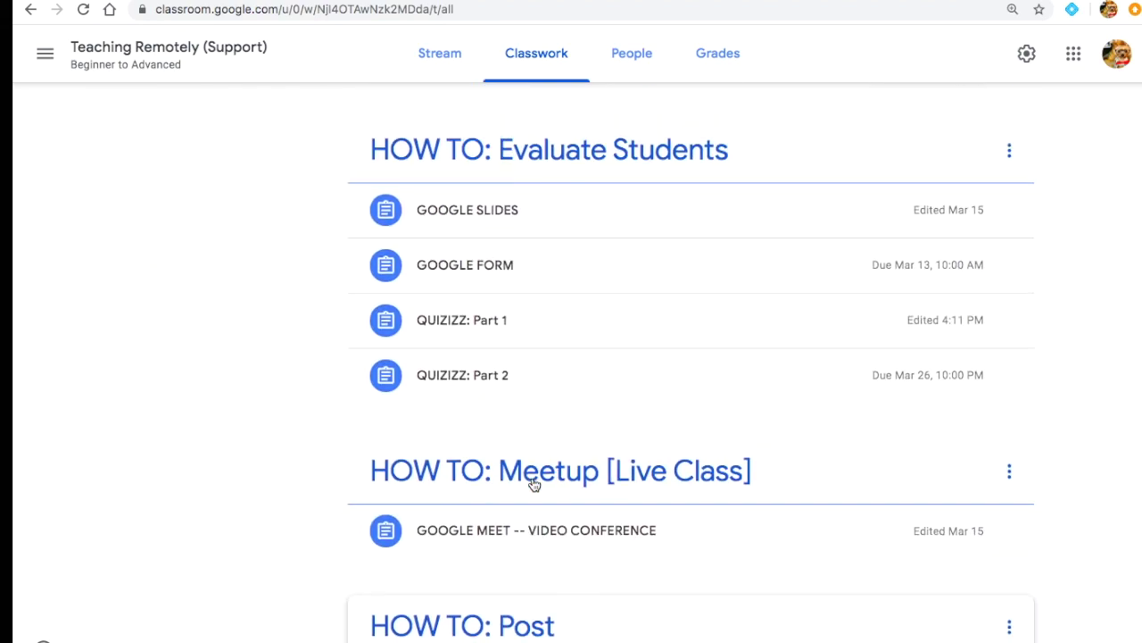
# - Open the QUIZIZZ: Part 1 assignment for editing and add a Google Drive attachment
pyautogui.click(497, 323)
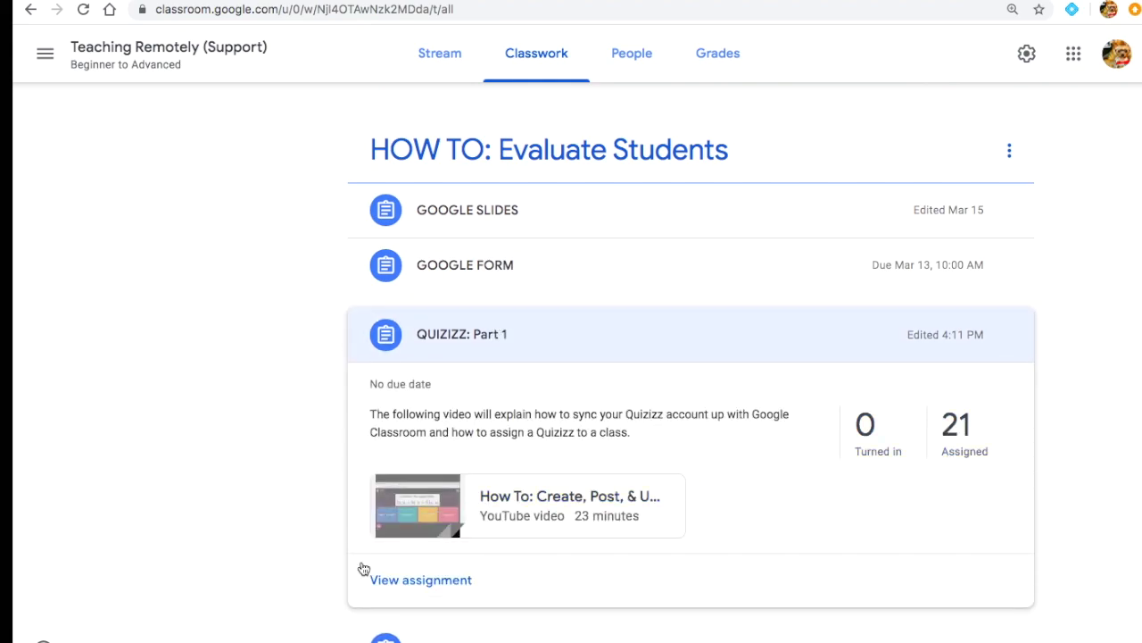
pyautogui.click(387, 582)
pyautogui.click(535, 59)
pyautogui.click(939, 115)
pyautogui.click(890, 156)
pyautogui.click(125, 309)
pyautogui.click(132, 357)
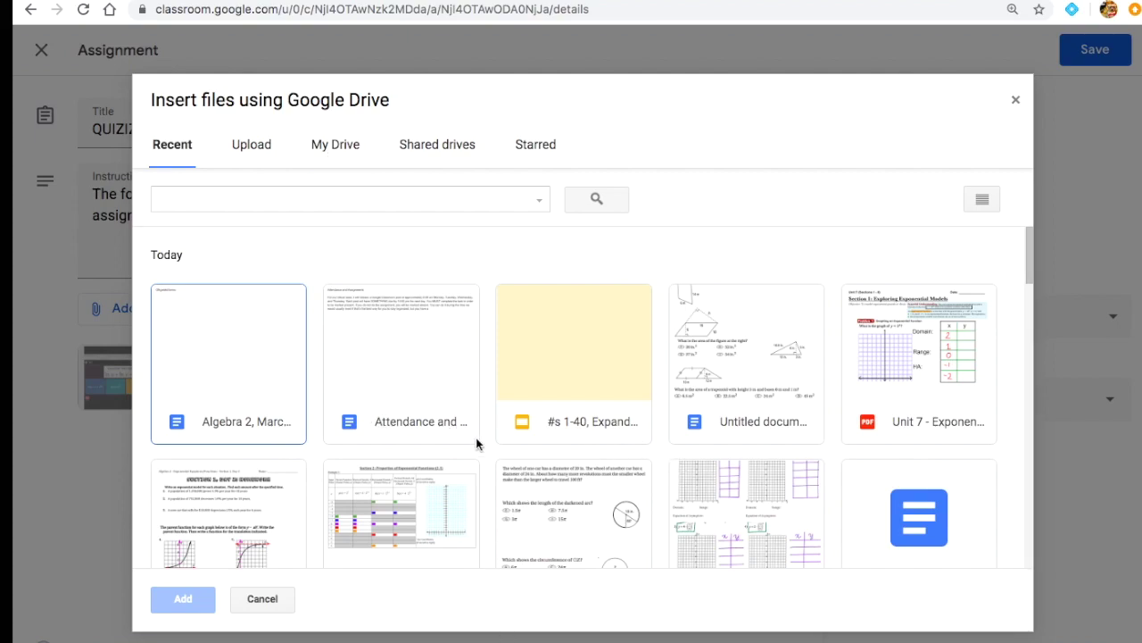
# - Search Drive for 'algebra 2' and pick the 'Algebra 2, March 23, Notes' document
pyautogui.click(387, 208)
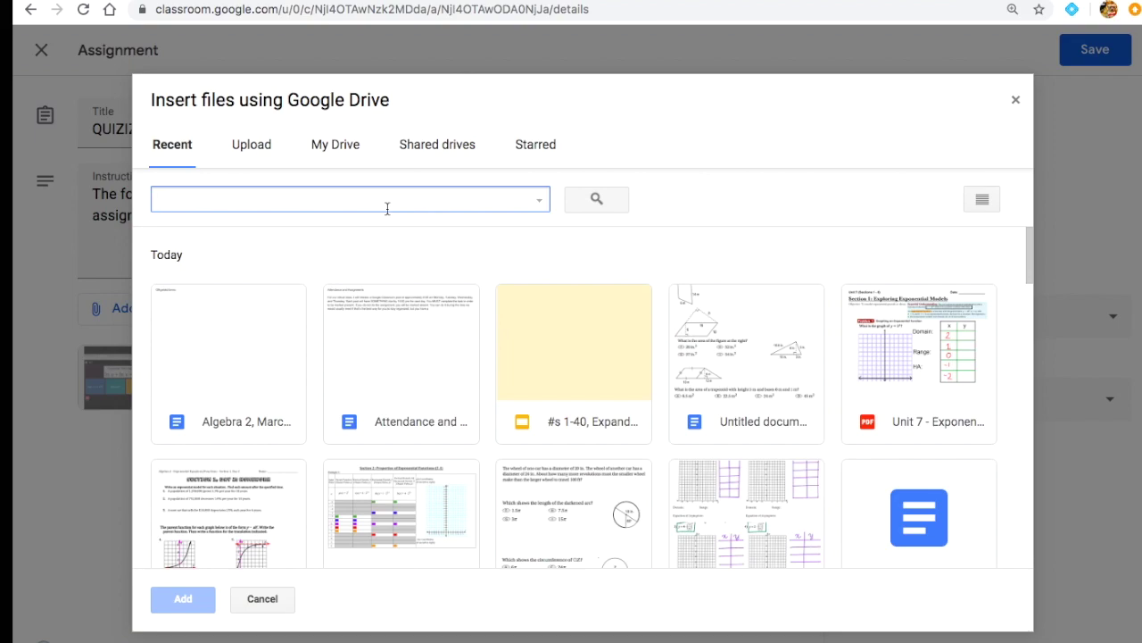
pyautogui.write('march')
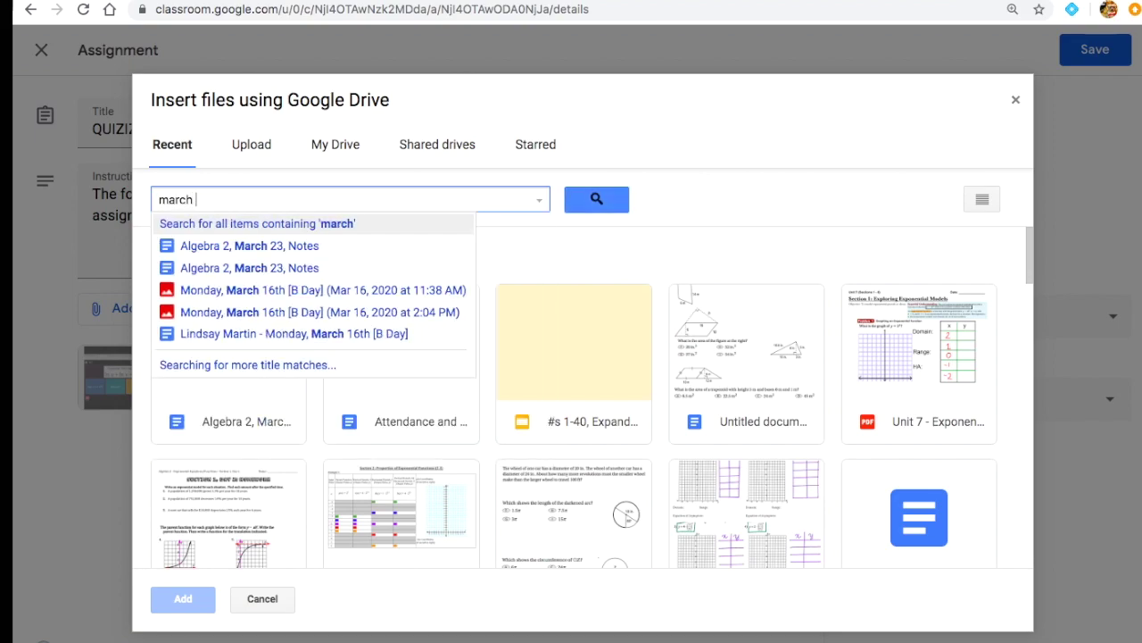
pyautogui.write(' 23')
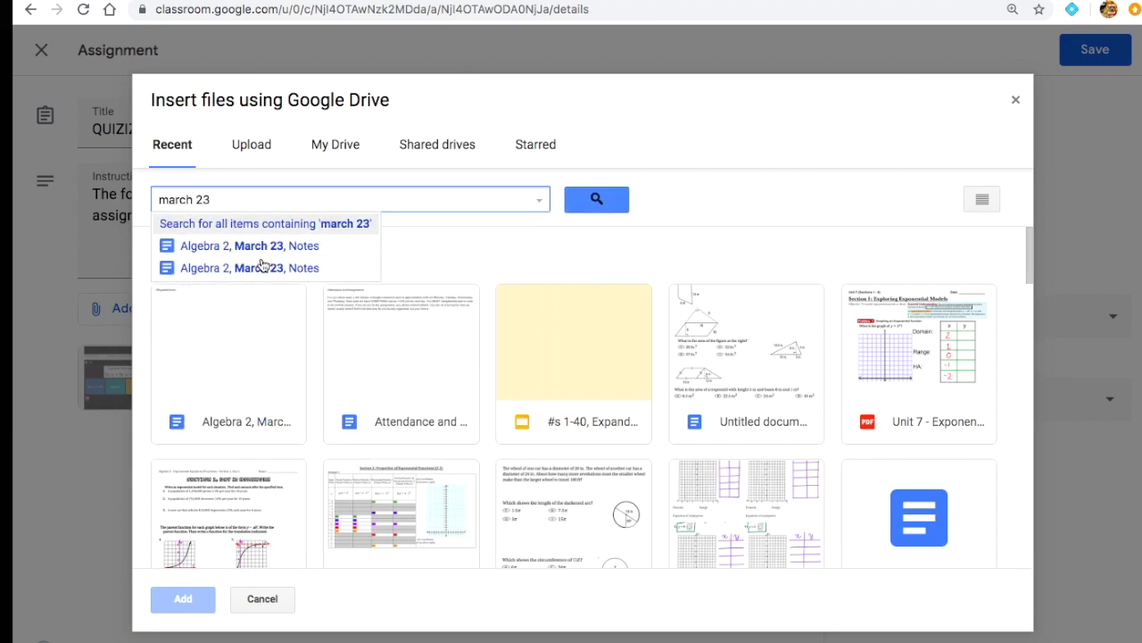
pyautogui.moveTo(244, 195); pyautogui.dragTo(158, 189)
pyautogui.write('algb')
pyautogui.press('BackSpace')
pyautogui.write('ebra 2')
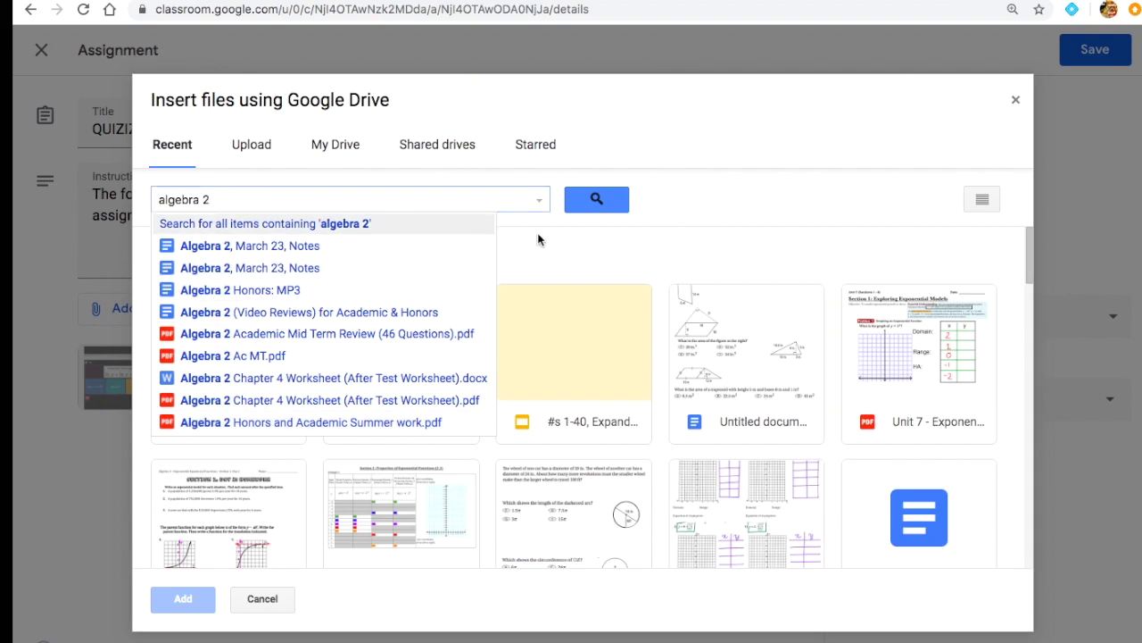
pyautogui.click(539, 199)
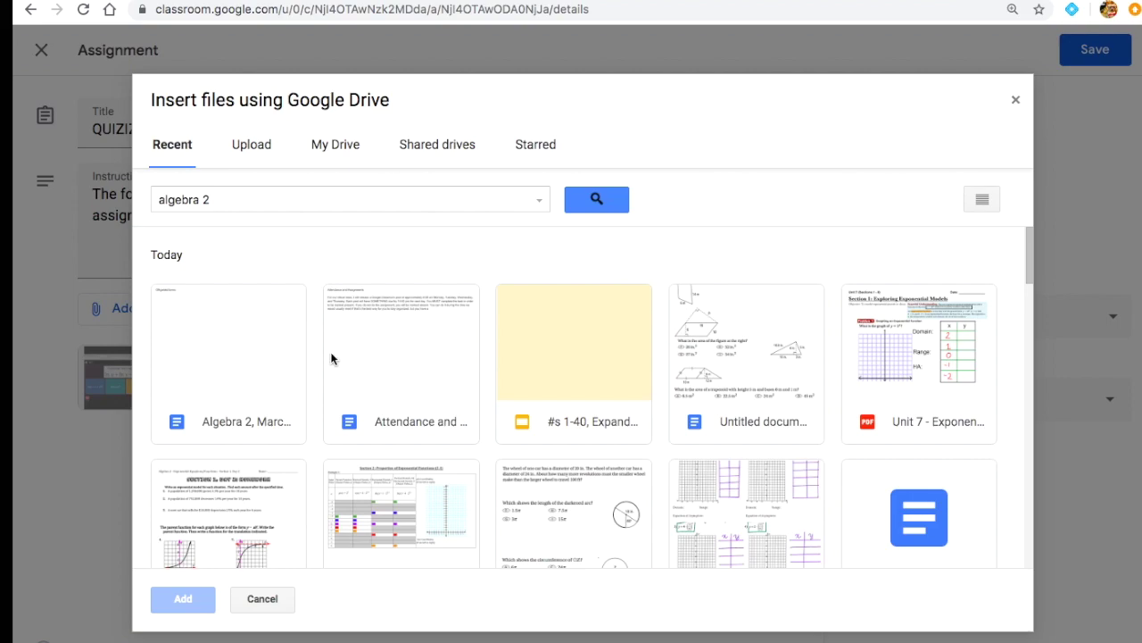
pyautogui.click(246, 398)
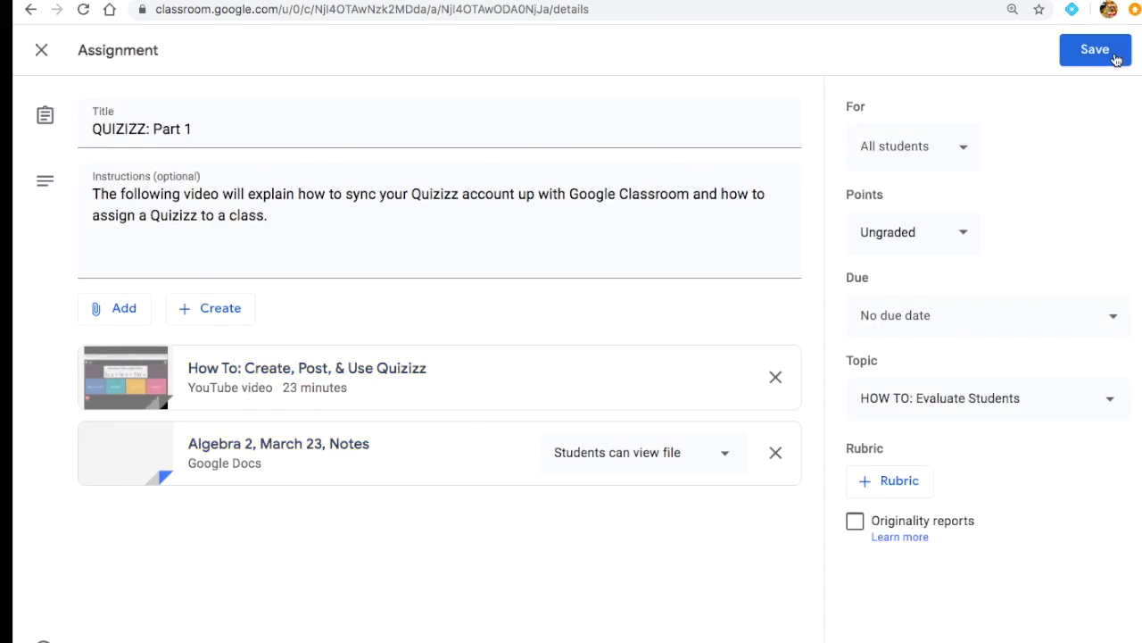